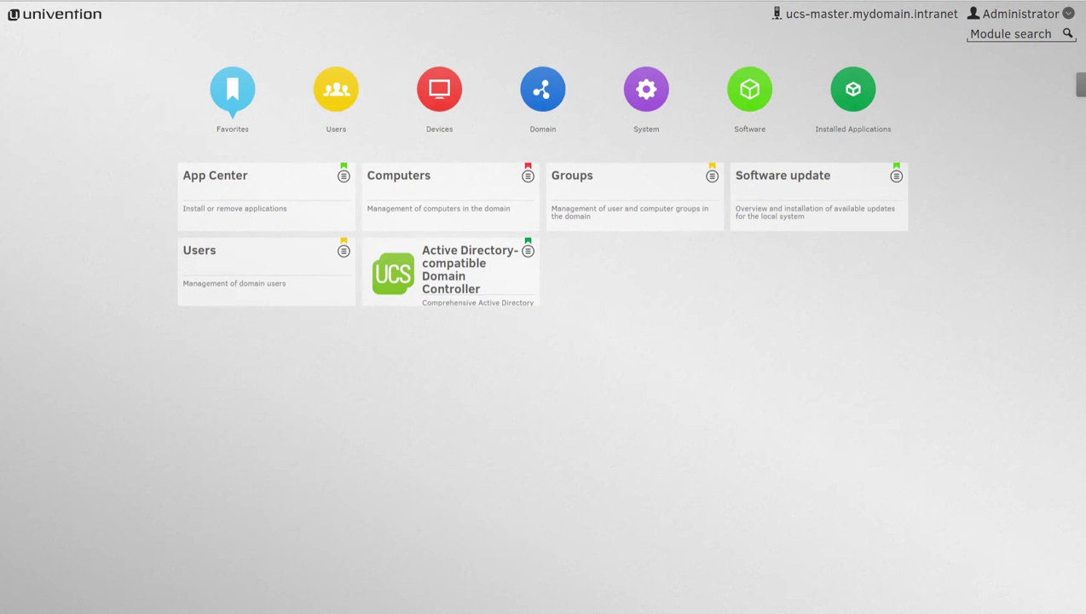
# Step: Search the modules for 'Groups', then clear the search to restore the favorites
pyautogui.click(1020, 13)
pyautogui.click(1014, 33)
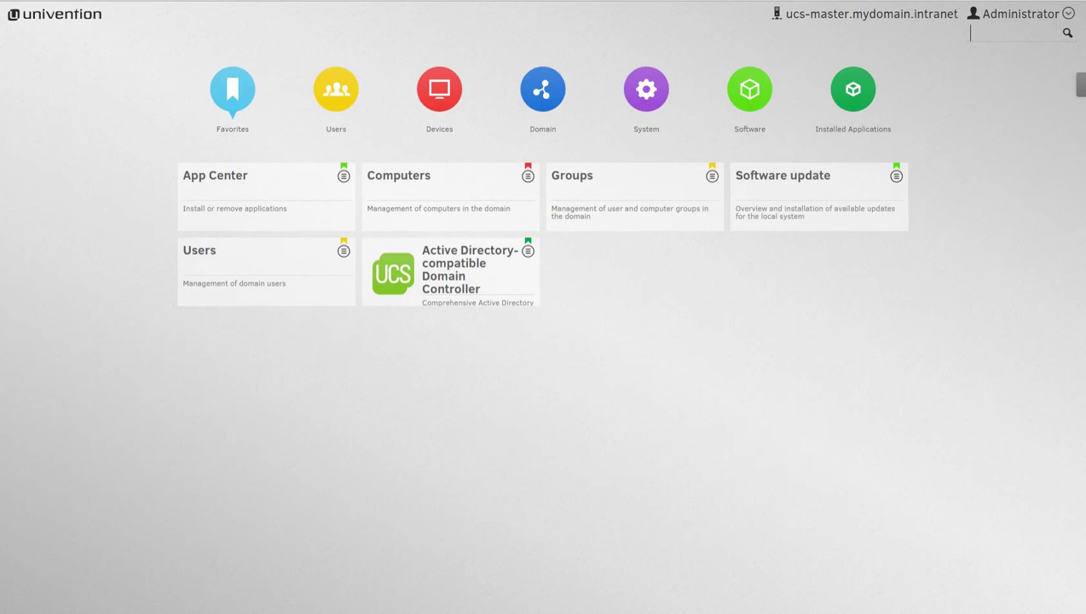
pyautogui.write('Groups')
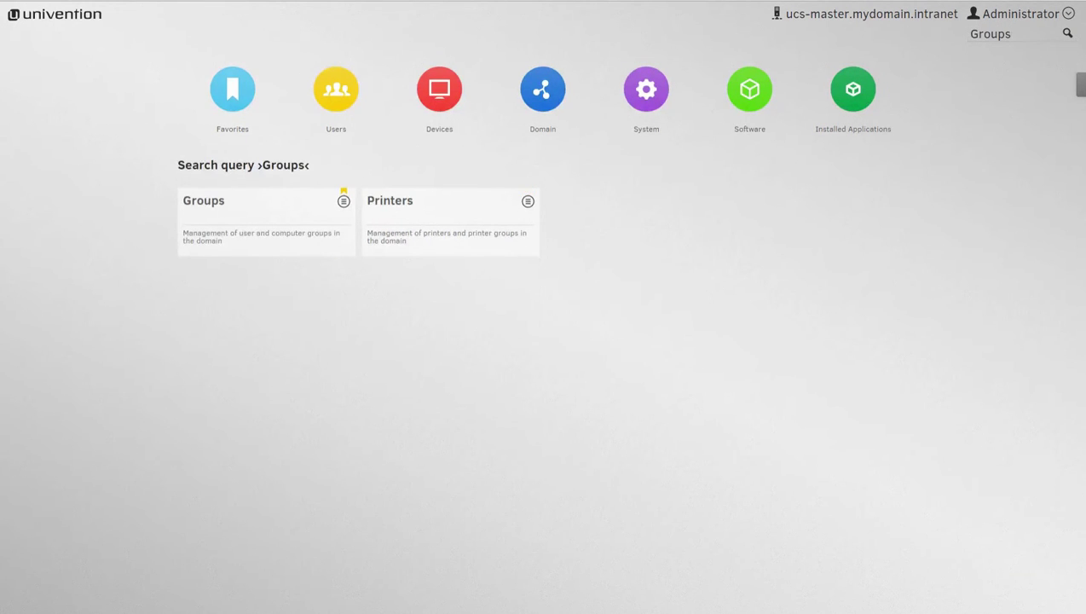
pyautogui.hotkey('ctrl', 'a')
pyautogui.press('BackSpace')
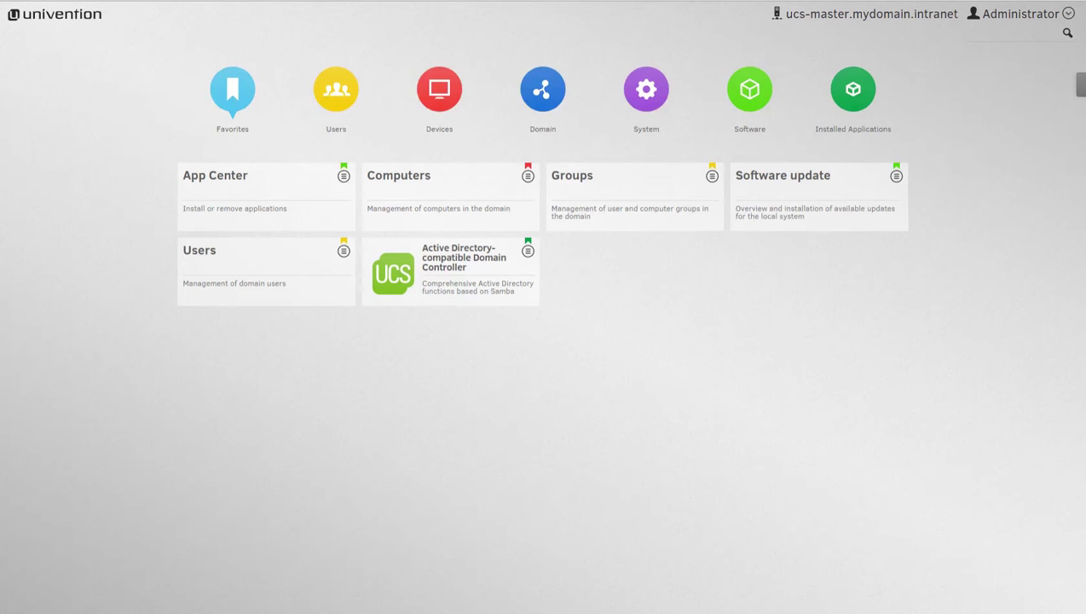
# Step: List the Users category modules and search the users for 'anton'
pyautogui.click(336, 89)
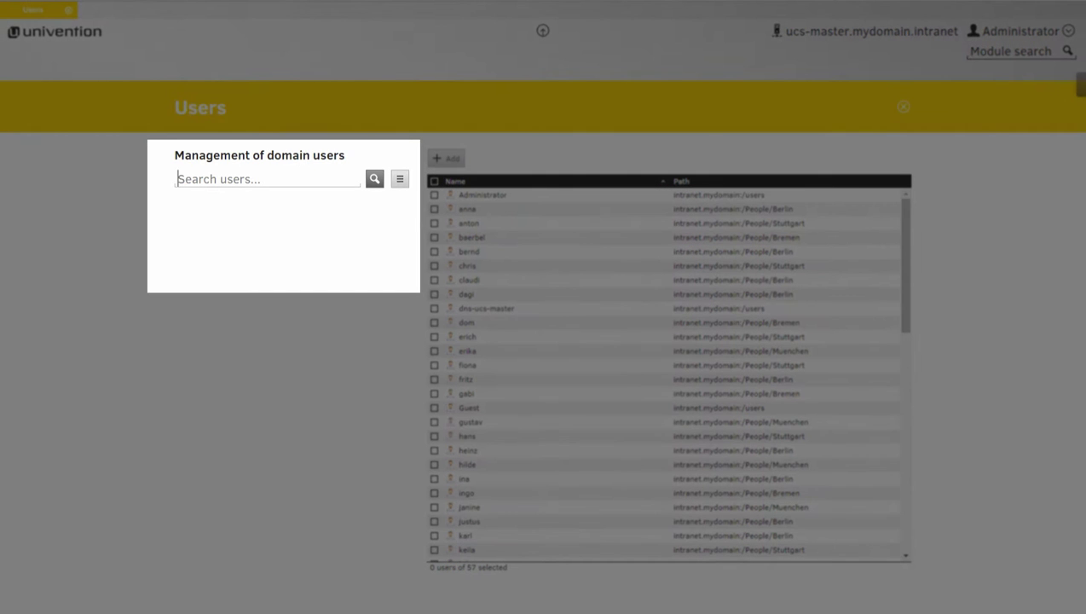
pyautogui.write('anton')
pyautogui.press('Return')
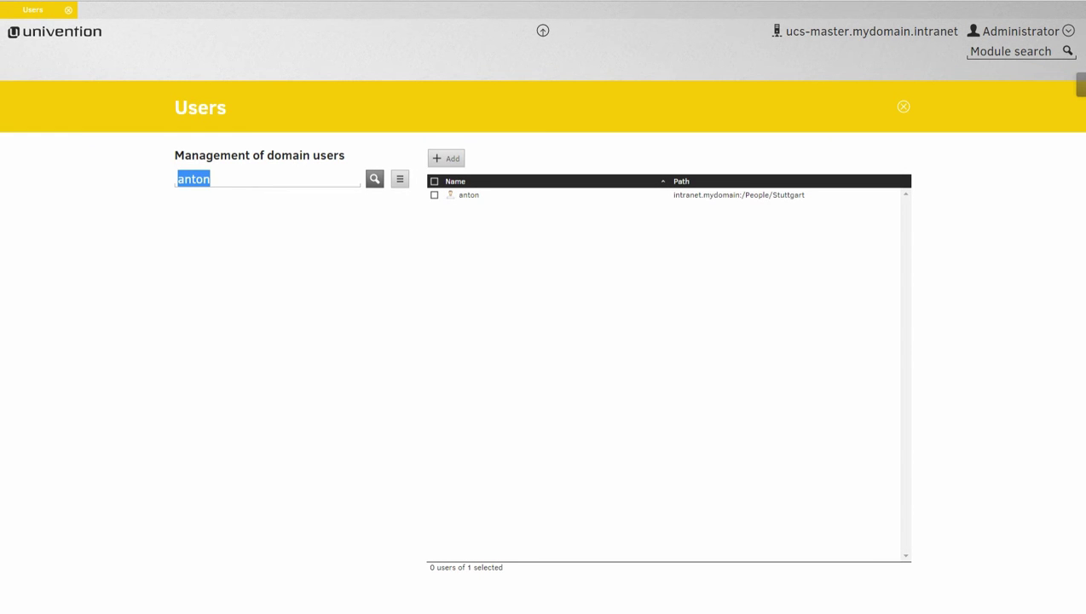
# Step: Open anton's account and browse his Groups, Account, Advanced settings and Policies sections
pyautogui.click(468, 194)
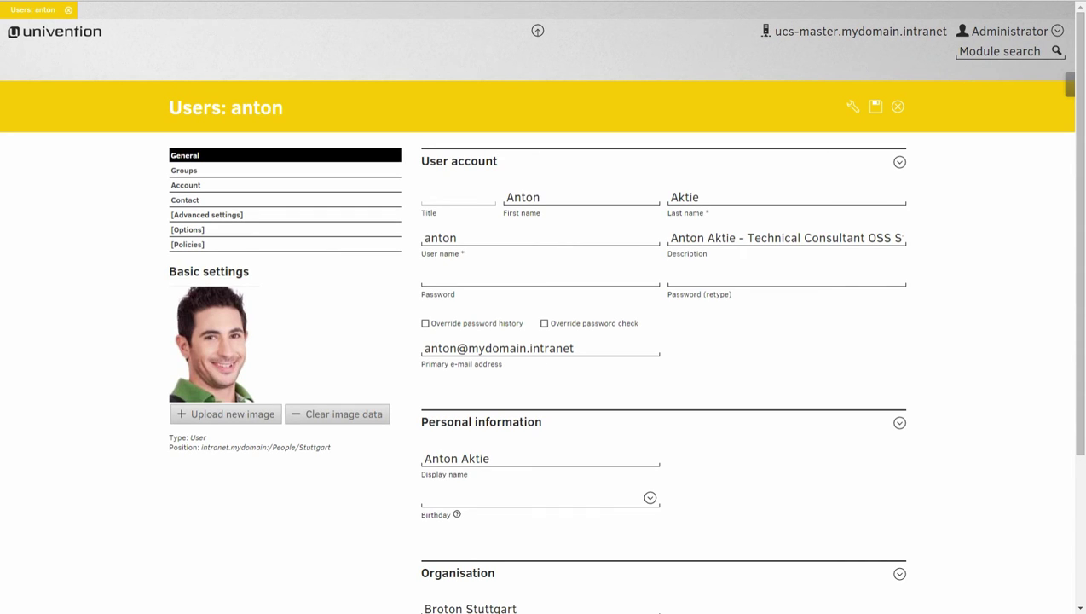
pyautogui.click(184, 170)
pyautogui.click(185, 185)
pyautogui.click(206, 215)
pyautogui.click(193, 230)
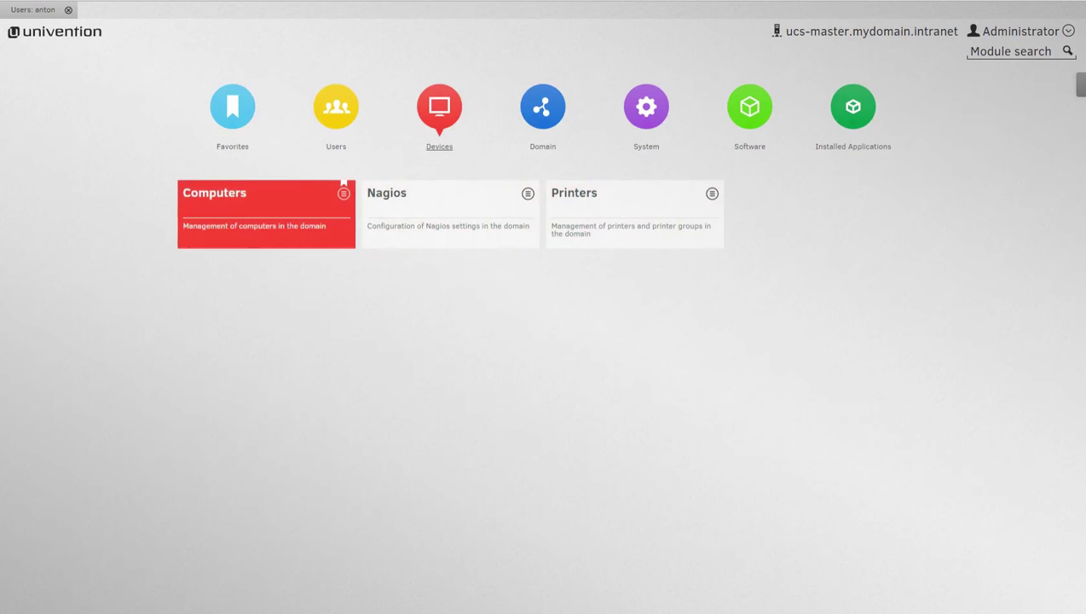
# Step: Open workstation0815 in the Computers module, browse its settings, then return to the overview
pyautogui.click(266, 213)
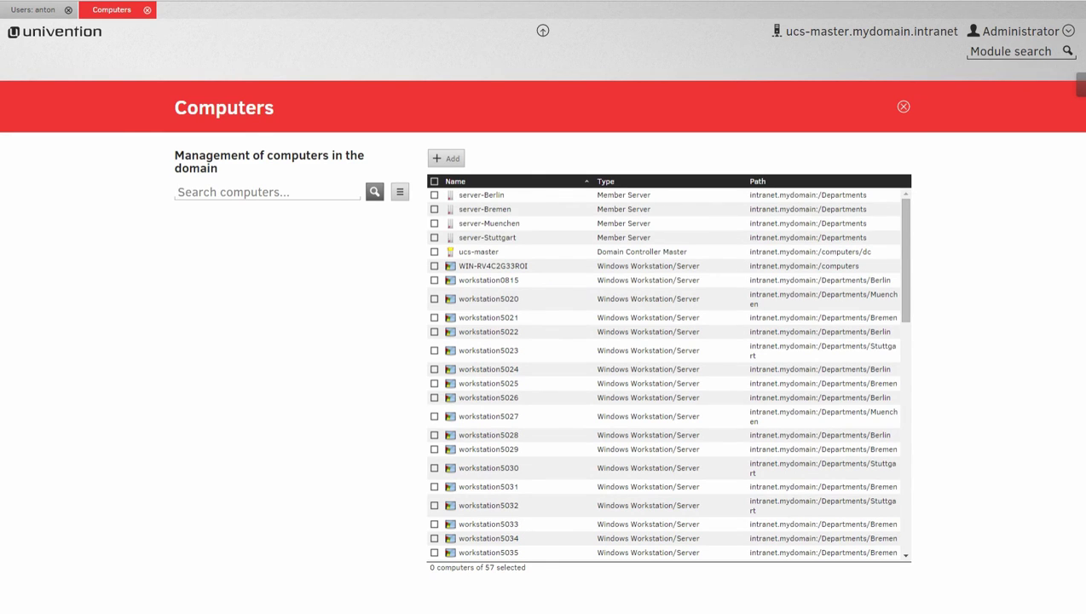
pyautogui.click(488, 280)
pyautogui.press('Down')
pyautogui.press('Down')
pyautogui.click(542, 31)
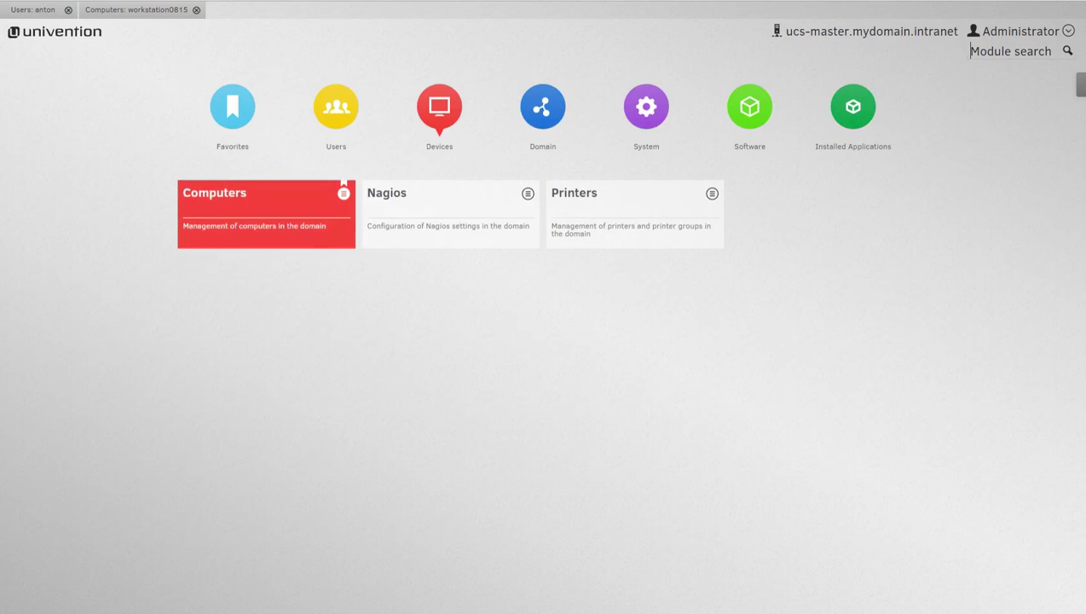
# Step: Remove Computers from the favorites and list the Domain category modules
pyautogui.click(342, 194)
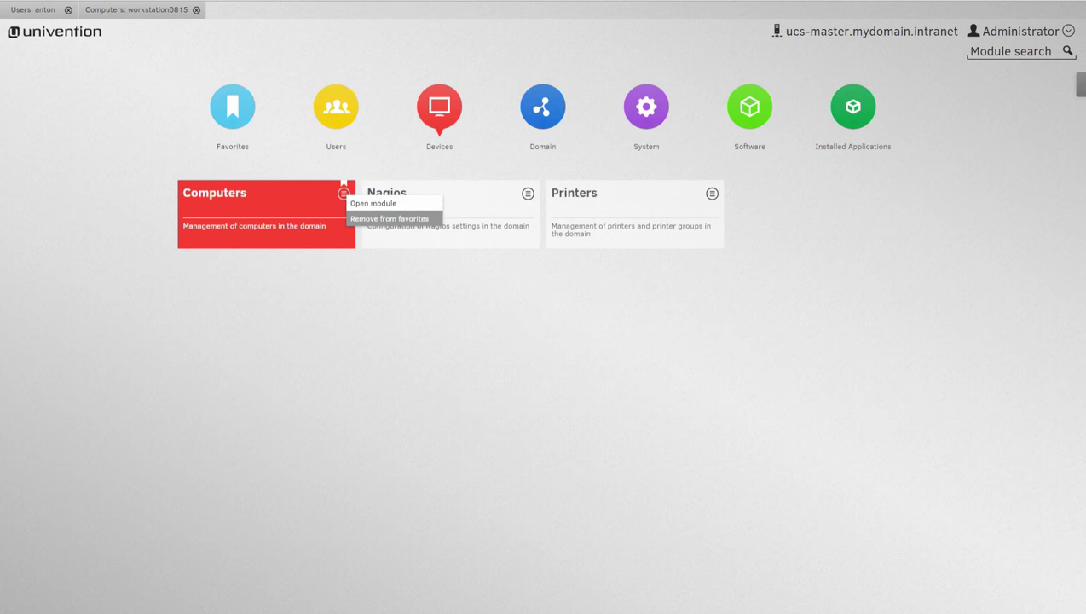
pyautogui.click(389, 218)
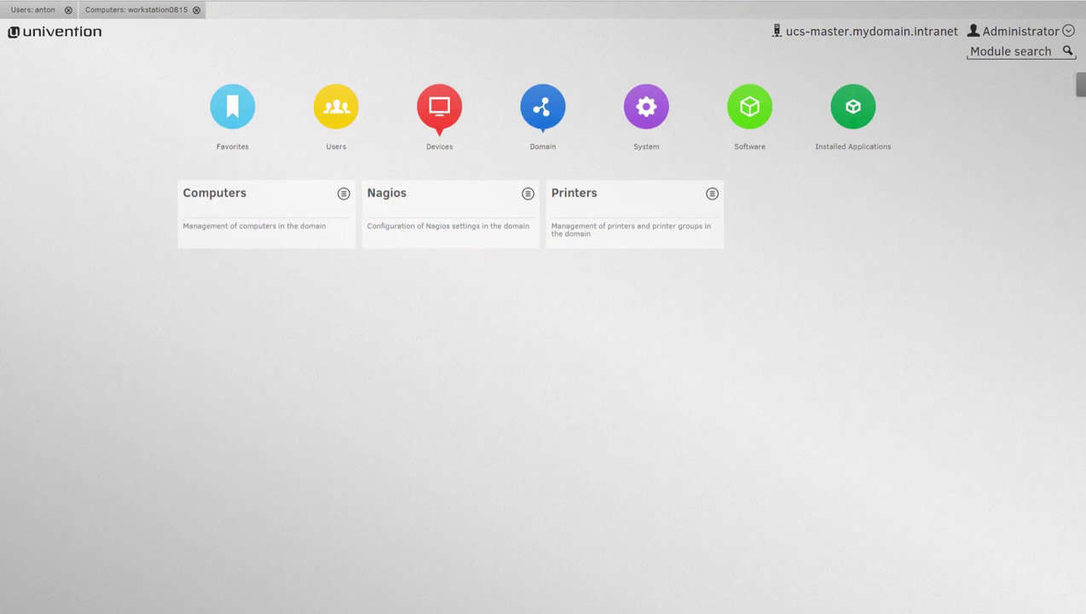
pyautogui.click(542, 109)
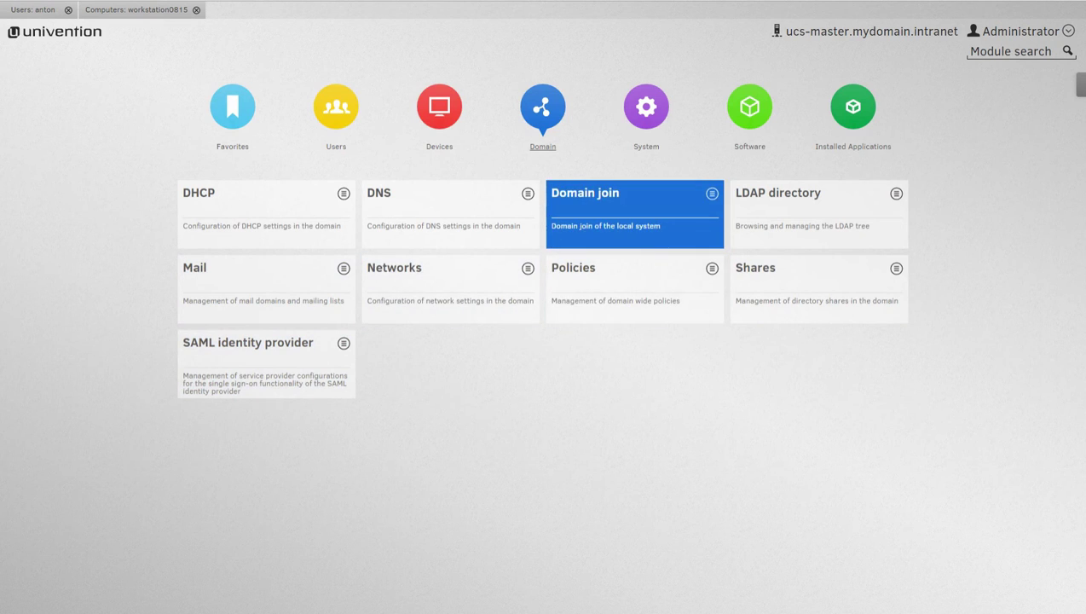
# Step: Open Domain join to review the join scripts, then list the System category modules
pyautogui.click(635, 214)
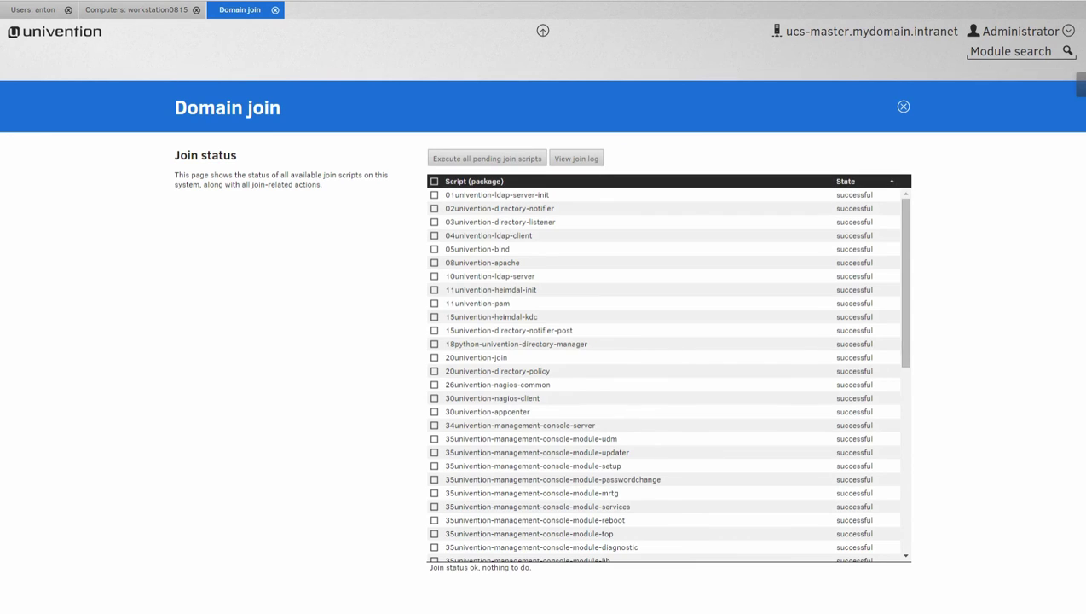
pyautogui.click(542, 30)
pyautogui.click(647, 106)
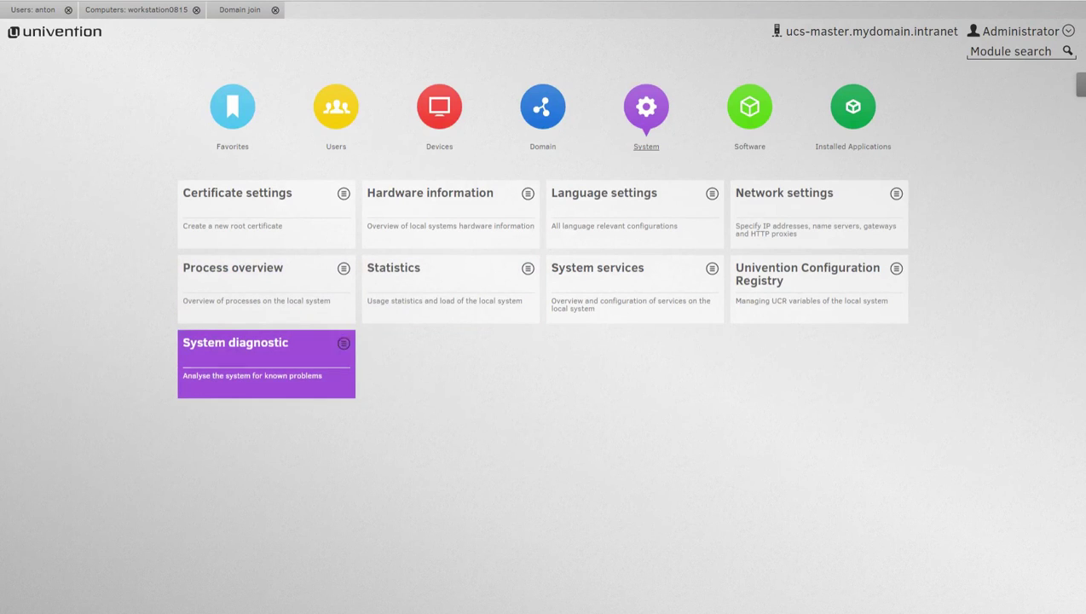
# Step: Open the App Center from the Software category
pyautogui.click(750, 106)
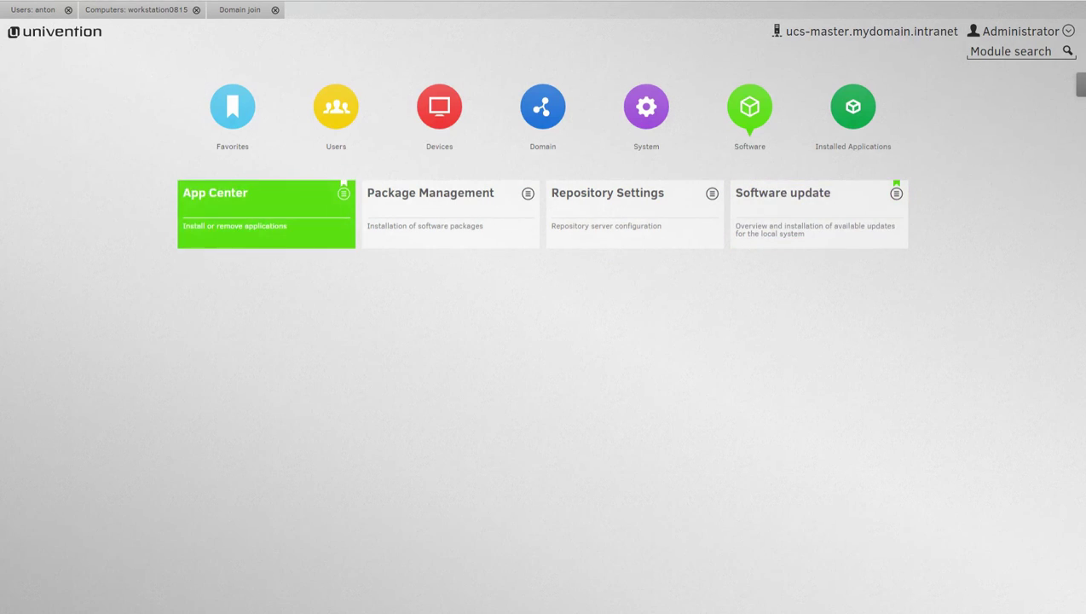
pyautogui.click(266, 213)
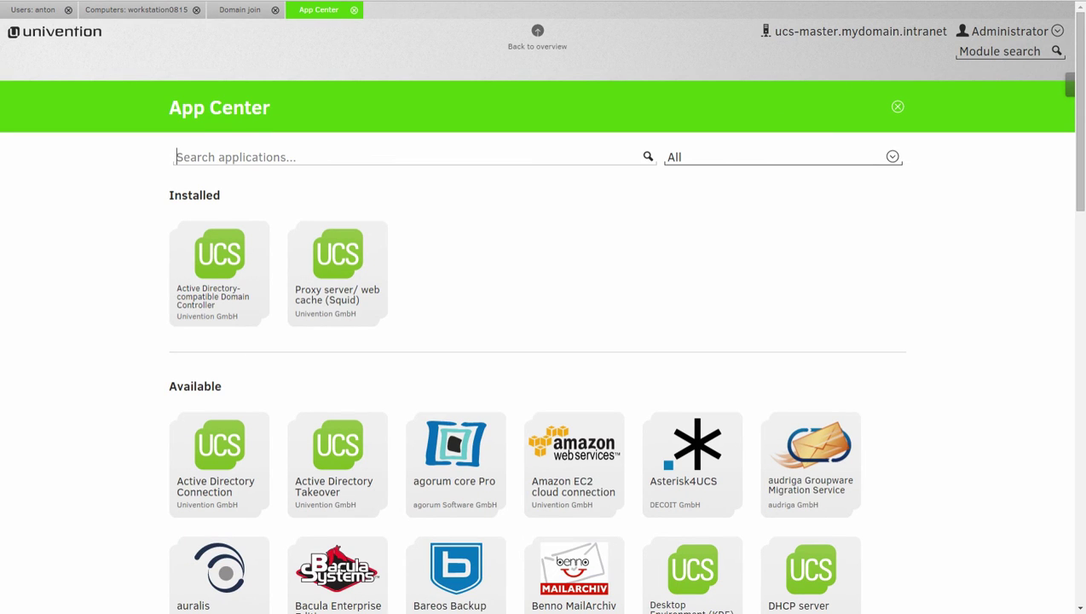
# Step: Return to the overview and list the Installed Applications category
pyautogui.click(538, 30)
pyautogui.click(853, 107)
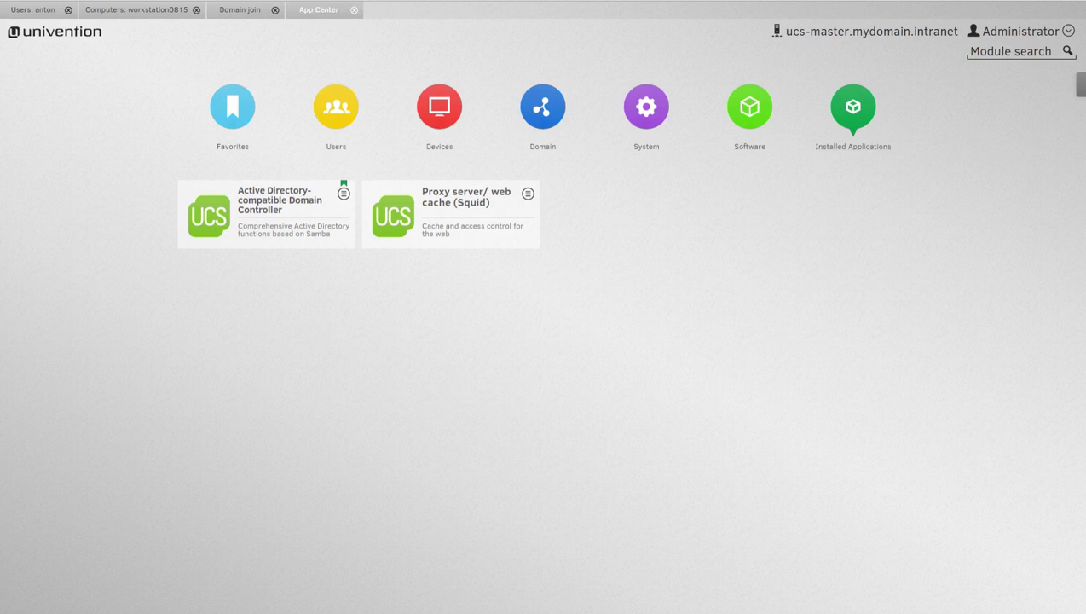
# Step: Switch through the App Center, Domain join, workstation0815 and anton tabs, then return to the overview
pyautogui.click(319, 10)
pyautogui.click(240, 10)
pyautogui.click(135, 10)
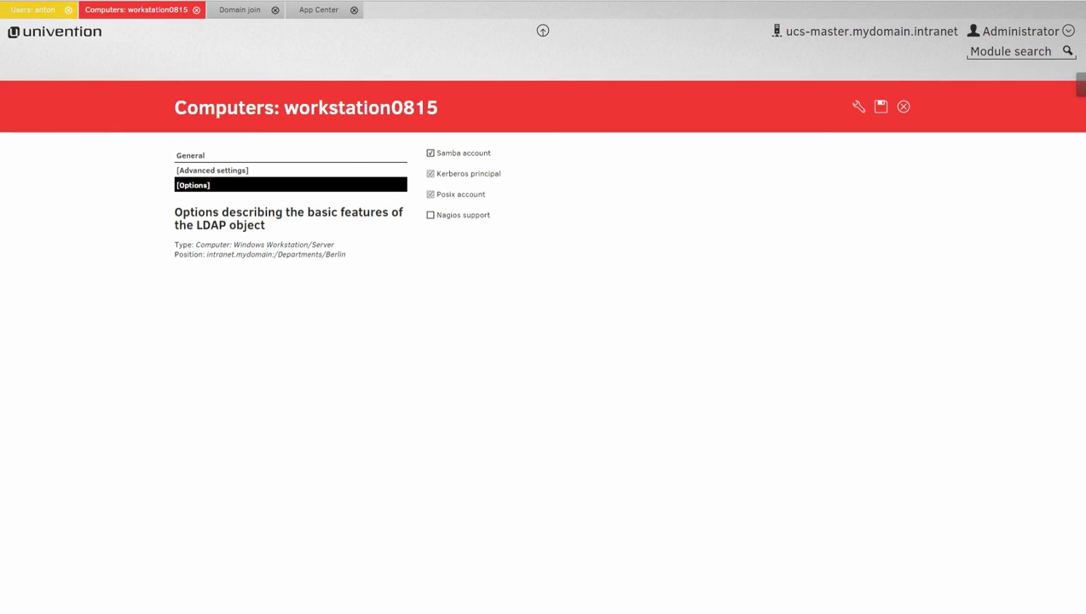
pyautogui.click(33, 9)
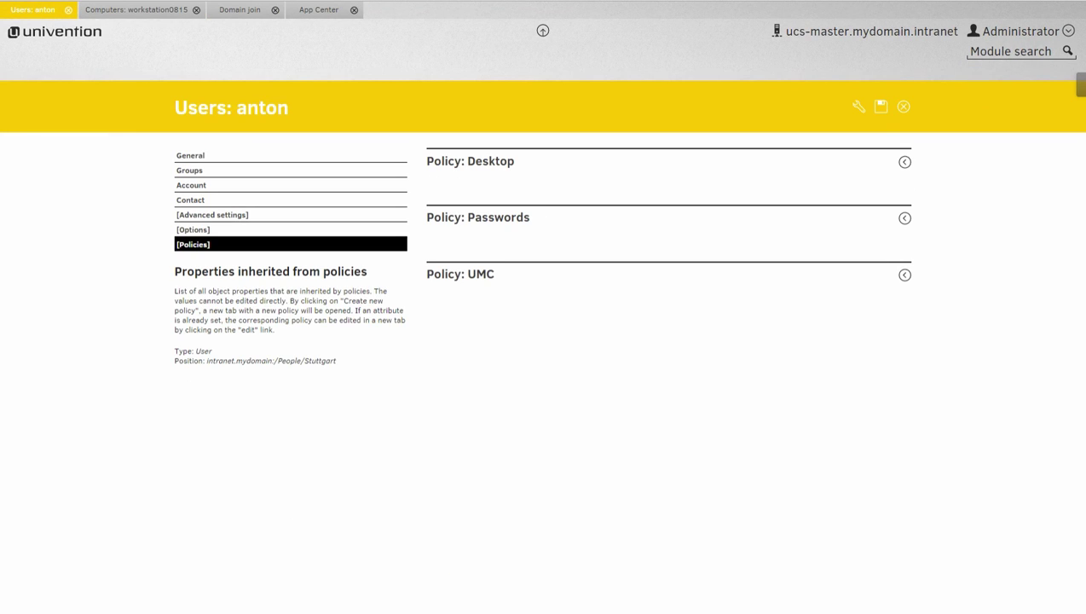
pyautogui.click(543, 30)
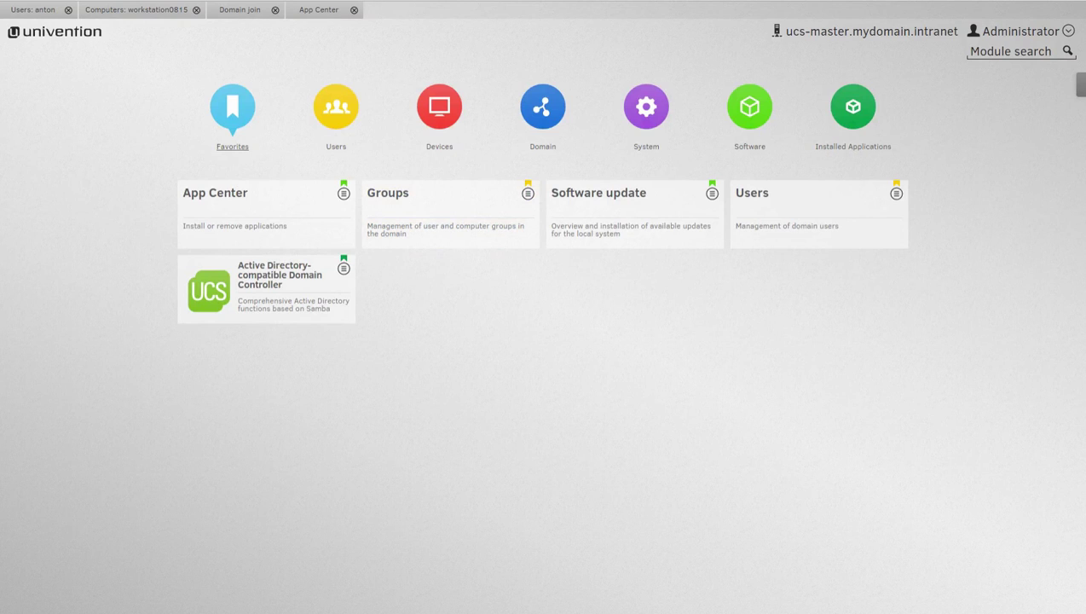
# Step: Choose Logout from the Administrator account menu to show the confirmation
pyautogui.click(1066, 30)
pyautogui.click(979, 112)
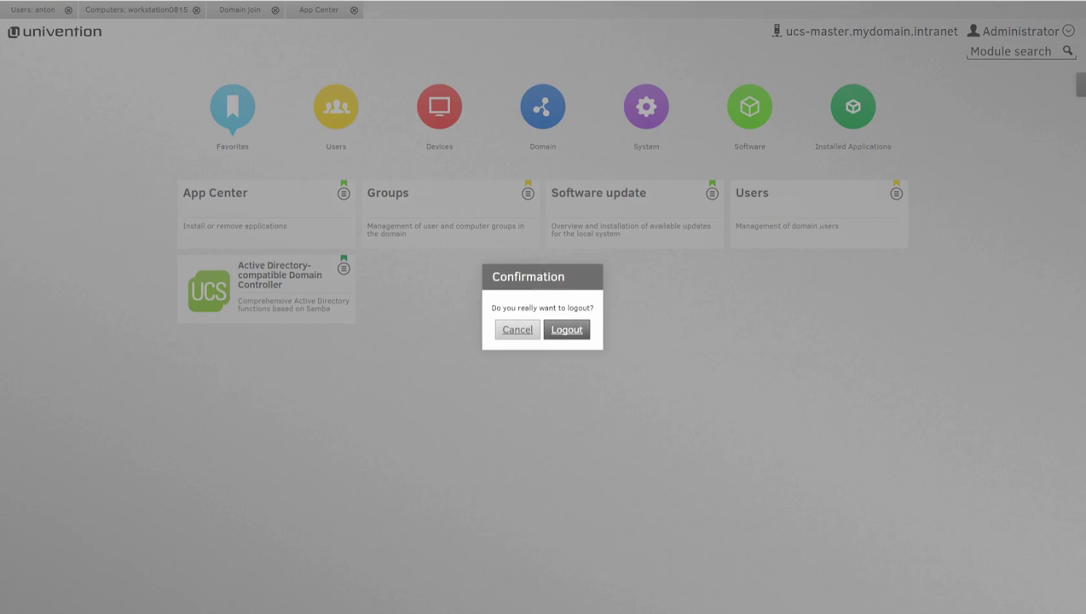